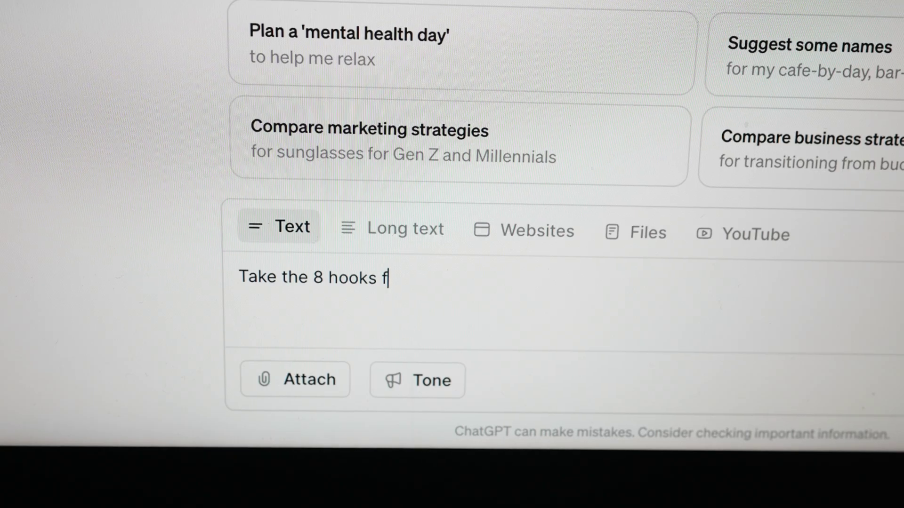
- Add several empty prompt steps to the ChatGPT message chain
type("rom the law list and make")
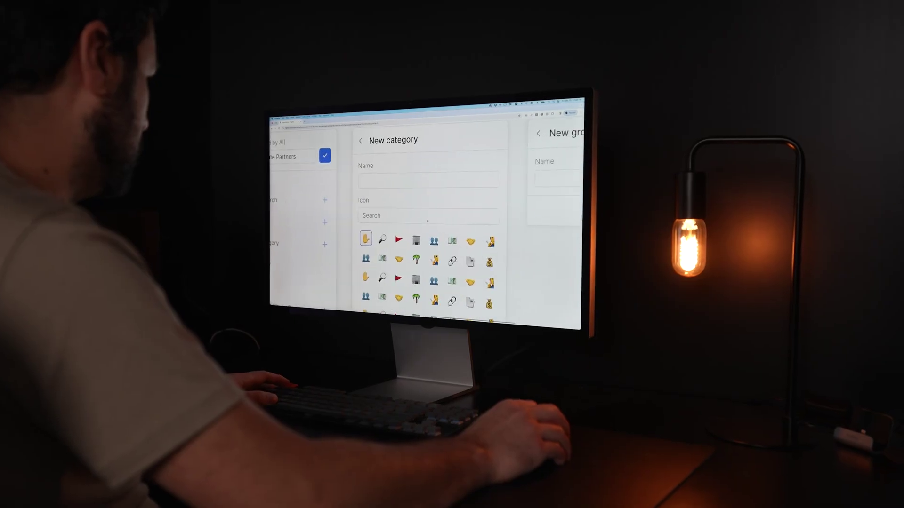
scroll(427, 221, "down", 3)
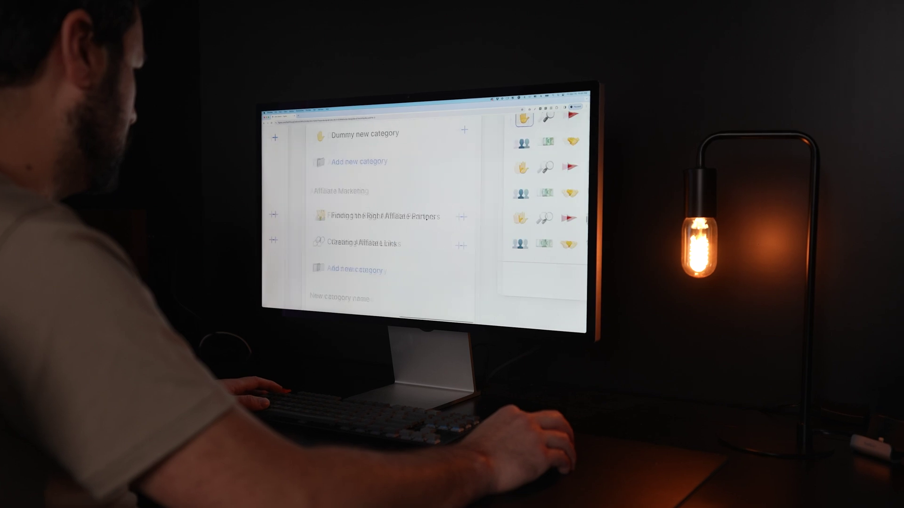
scroll(380, 290, "down", 8)
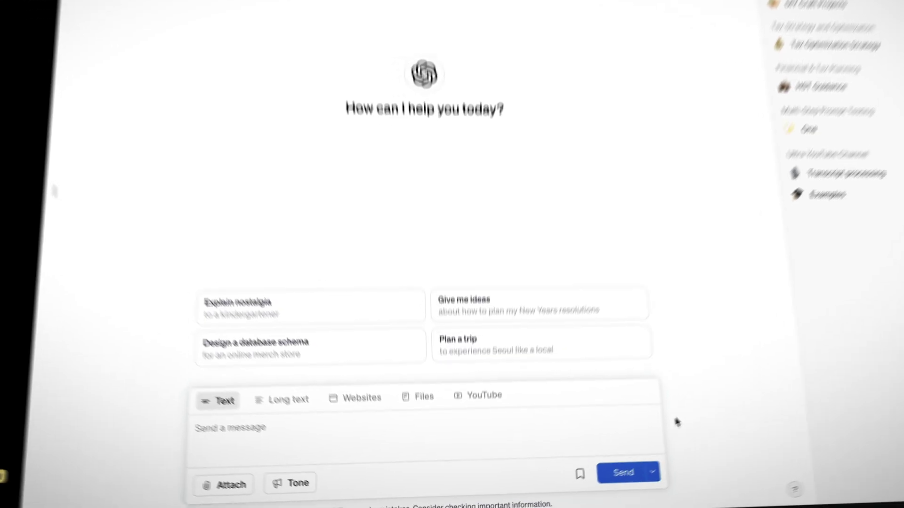
left_click(650, 439)
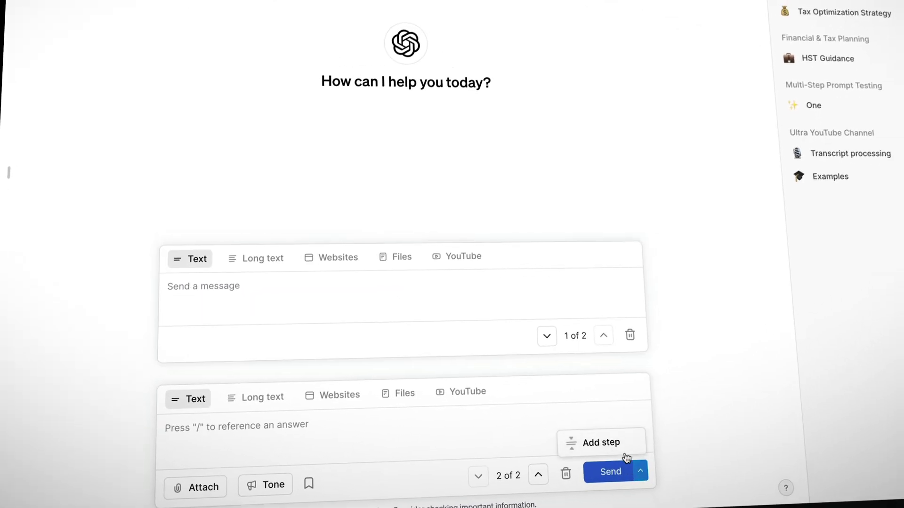
left_click(645, 437)
left_click(588, 450)
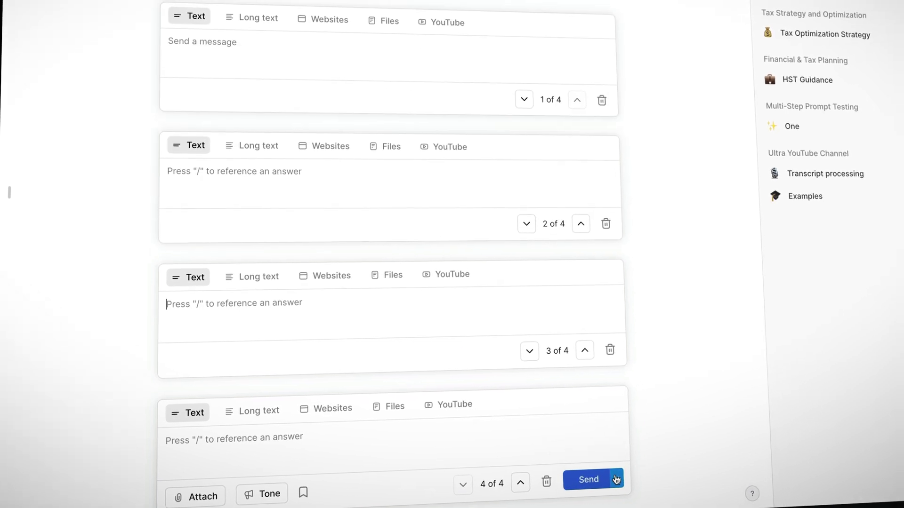
left_click(623, 472)
left_click(589, 449)
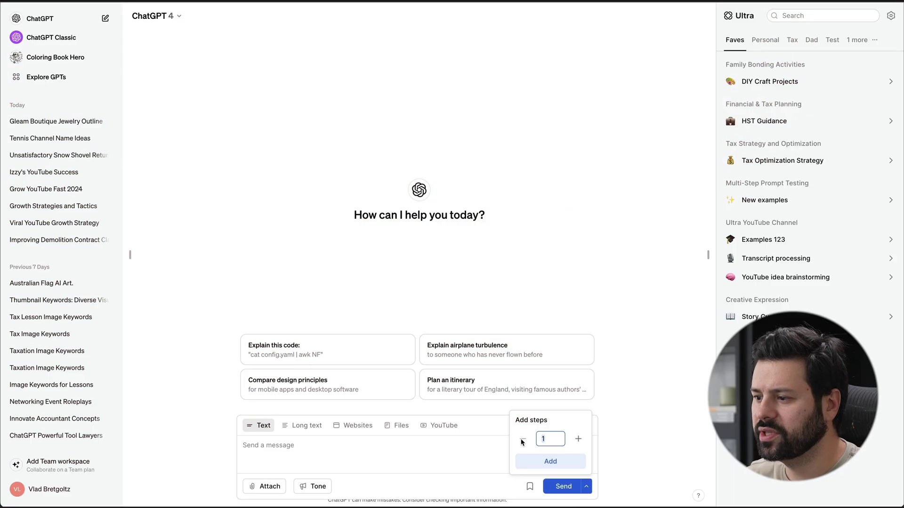
- Expand the chain to seven steps and enter the 30-point marketing outline prompt in step 1
left_click(550, 462)
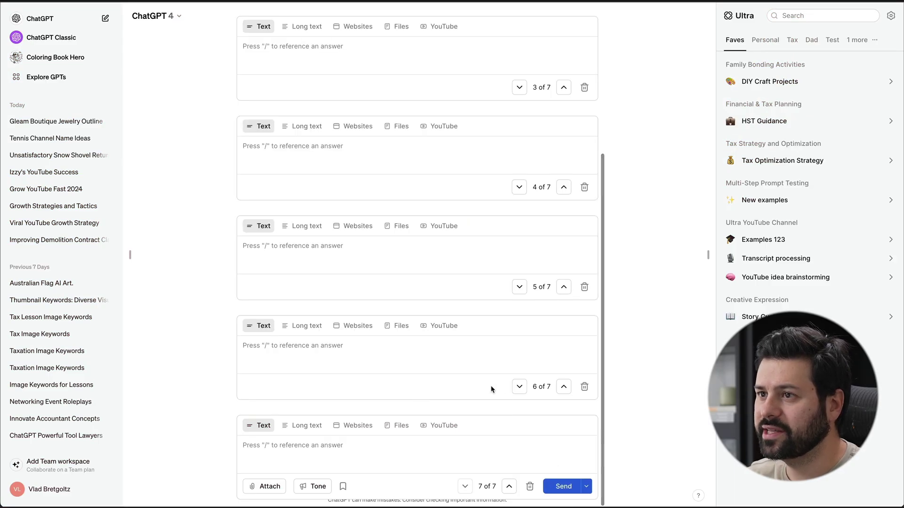
scroll(493, 387, "up", 4)
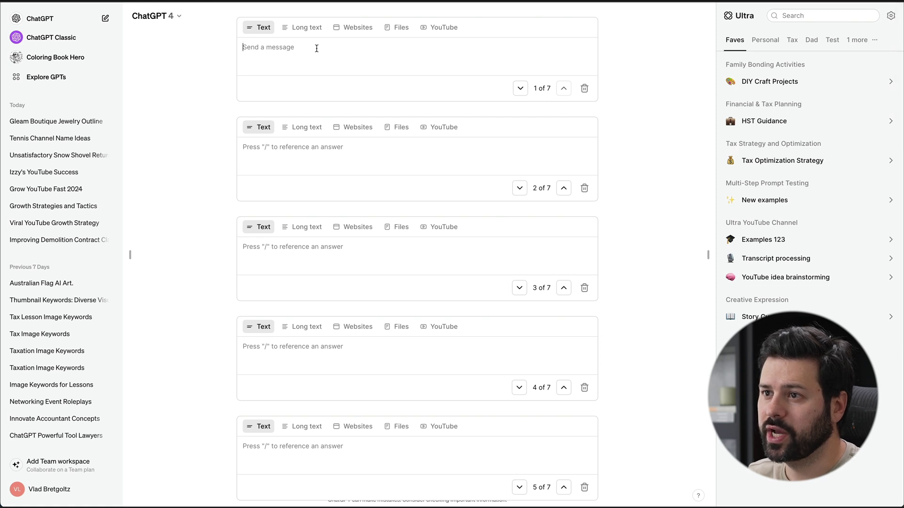
scroll(319, 56, "up", 2)
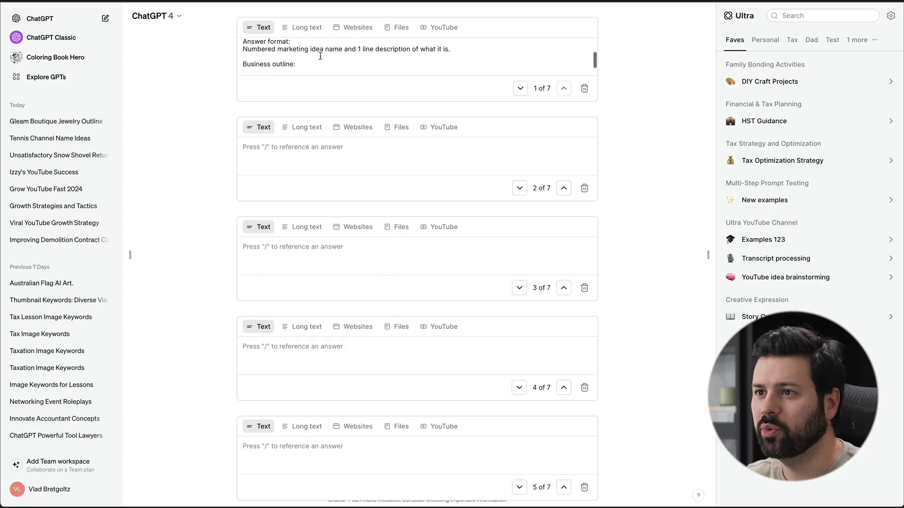
- Fill steps 2–7 with 'Write a detailed plan for points X to Y only.', covering 1–5 through 26–30
scroll(320, 55, "down", 1)
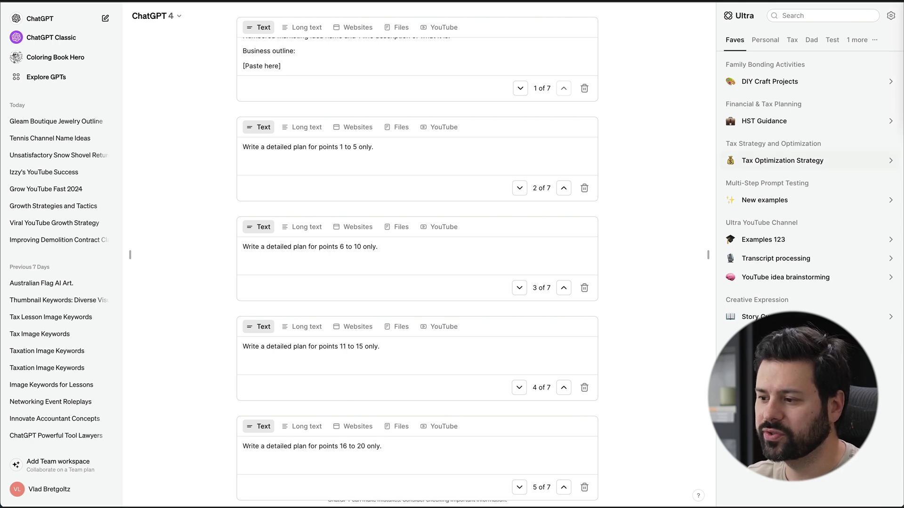
scroll(370, 315, "down", 4)
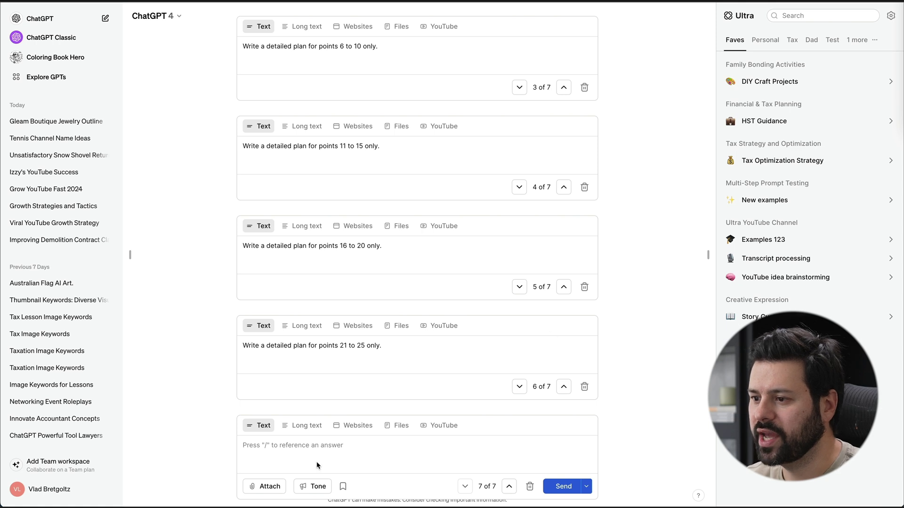
- Bookmark the chain into a new 'Business planning' favourites category
left_click(343, 486)
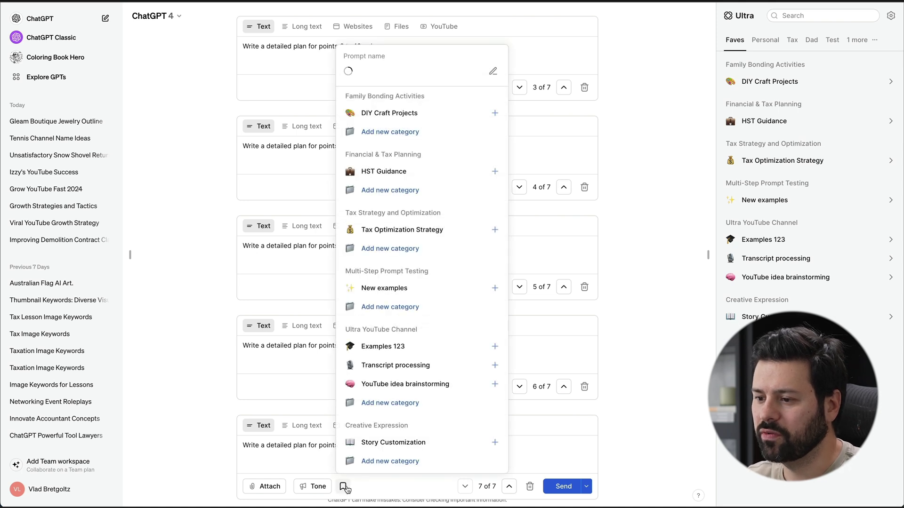
left_click(396, 462)
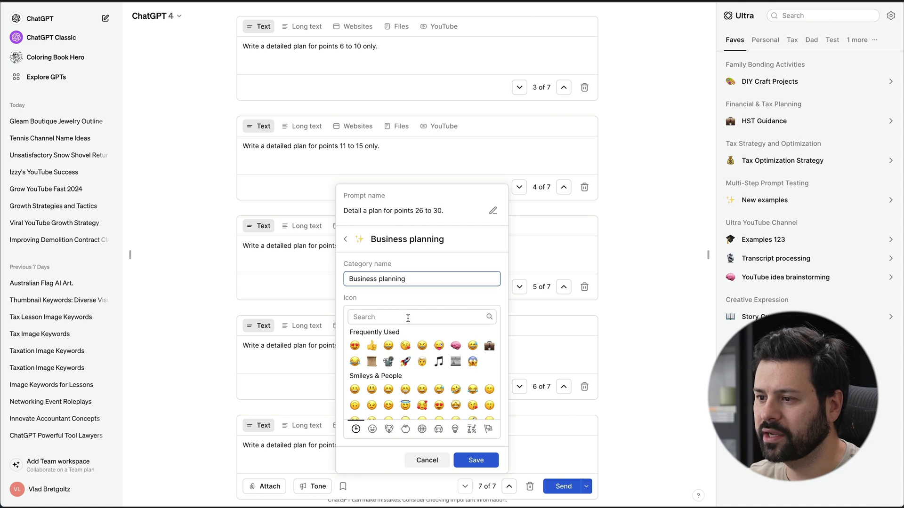
left_click(476, 460)
left_click(494, 462)
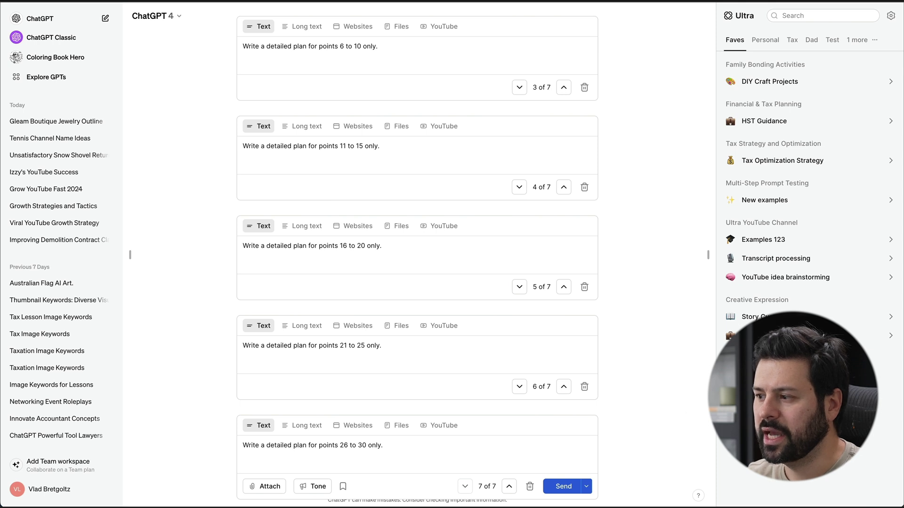
- Rename the saved prompt to 'Business plan', then start a new chat
left_click(777, 335)
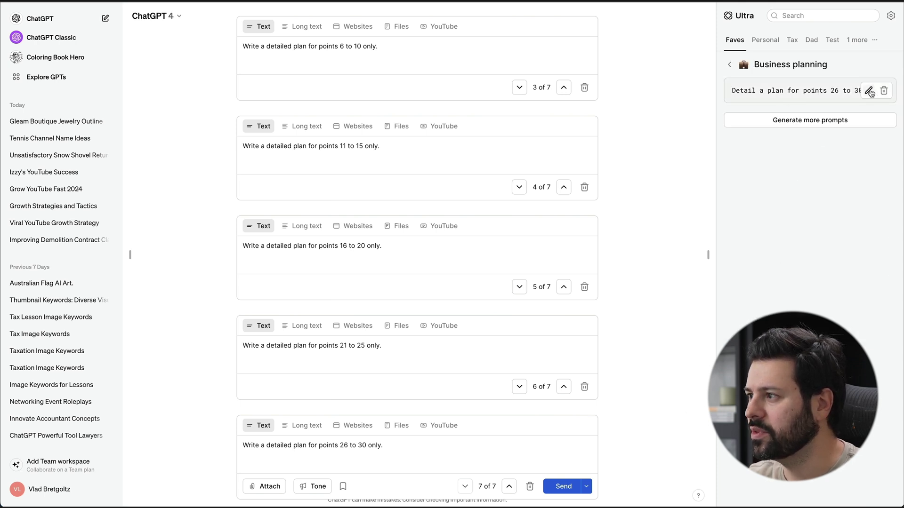
left_click(868, 91)
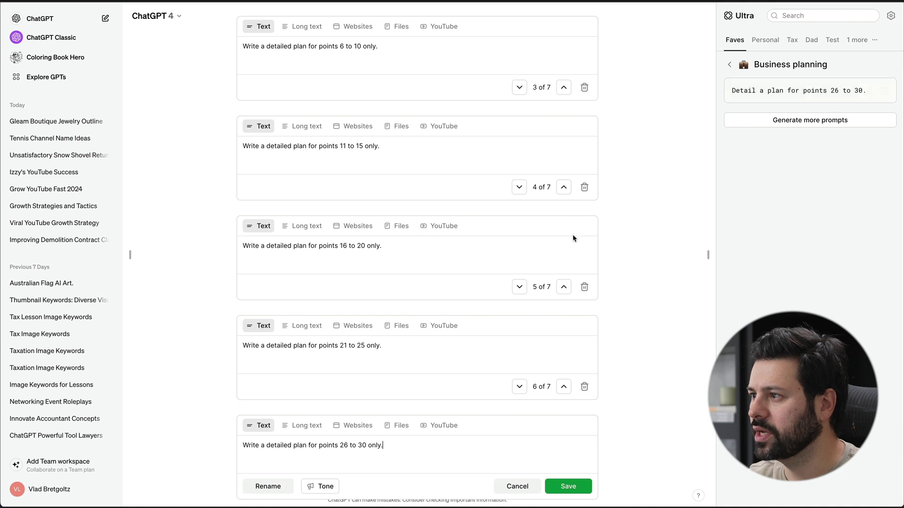
left_click(265, 488)
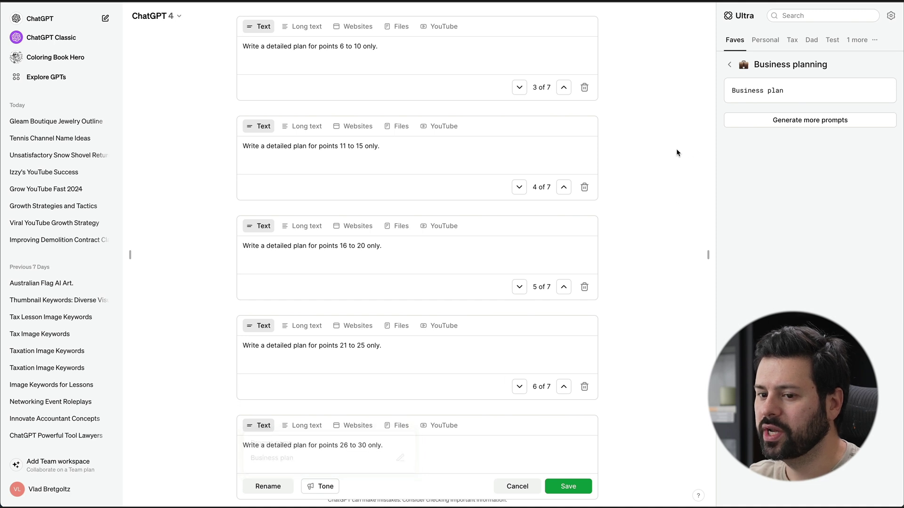
left_click(730, 66)
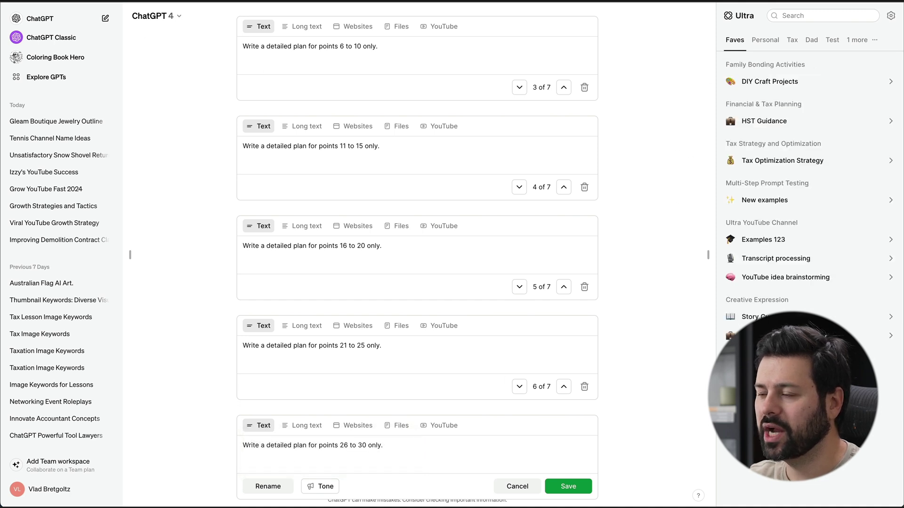
left_click(105, 18)
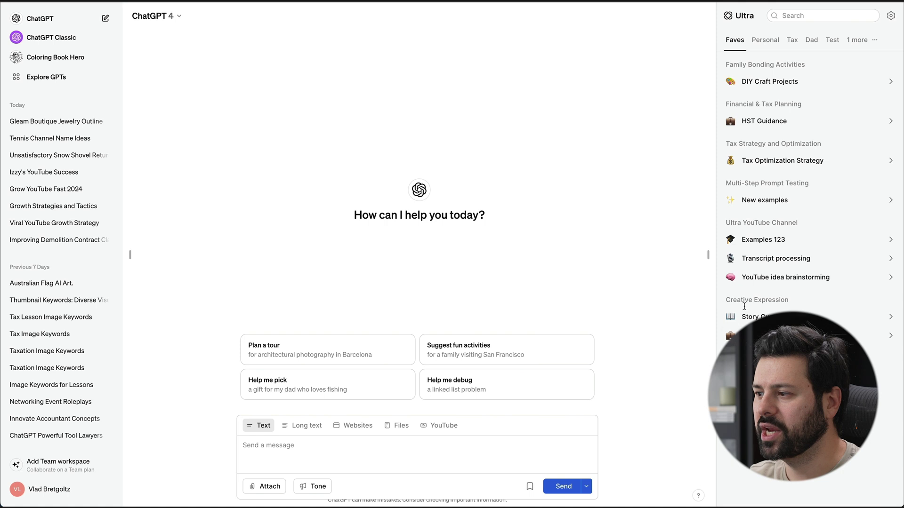
- Insert the saved 'Business plan' chain from Business planning and select step 1's [Paste here] placeholder
left_click(763, 335)
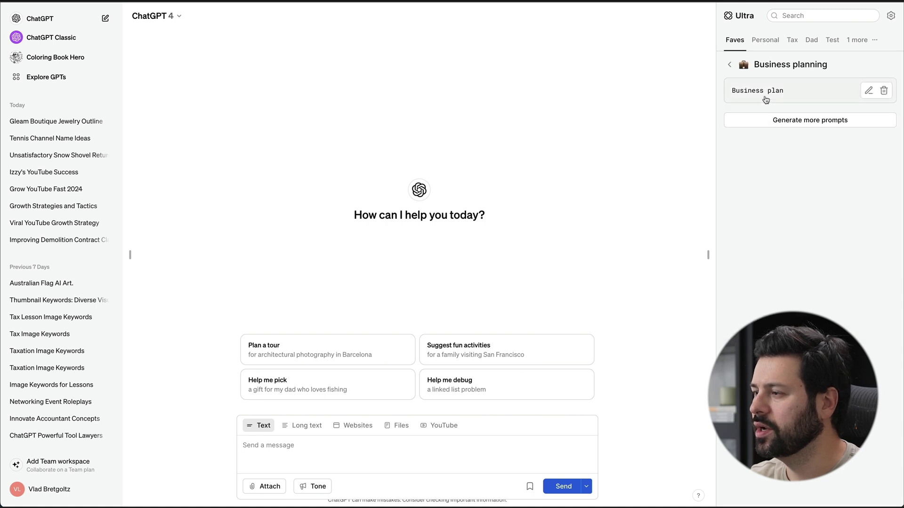
left_click(737, 93)
scroll(367, 226, "up", 3)
scroll(374, 224, "up", 3)
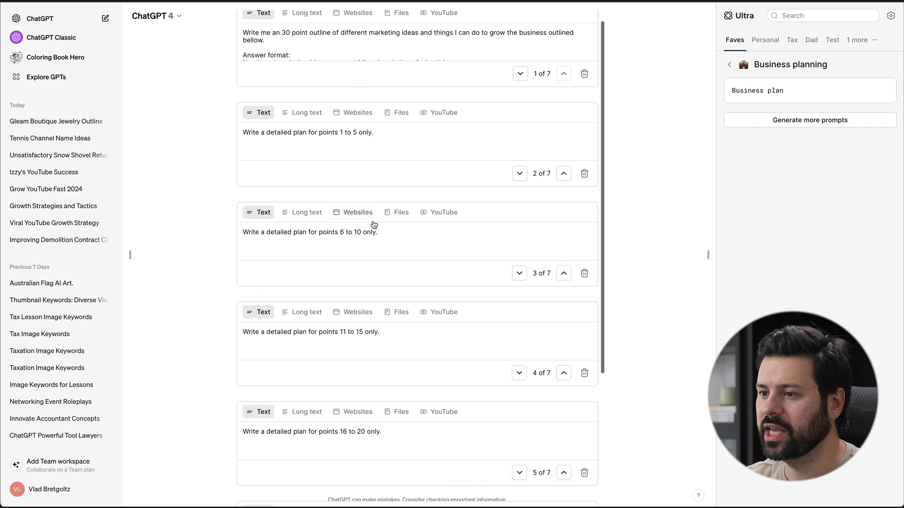
scroll(373, 225, "down", 5)
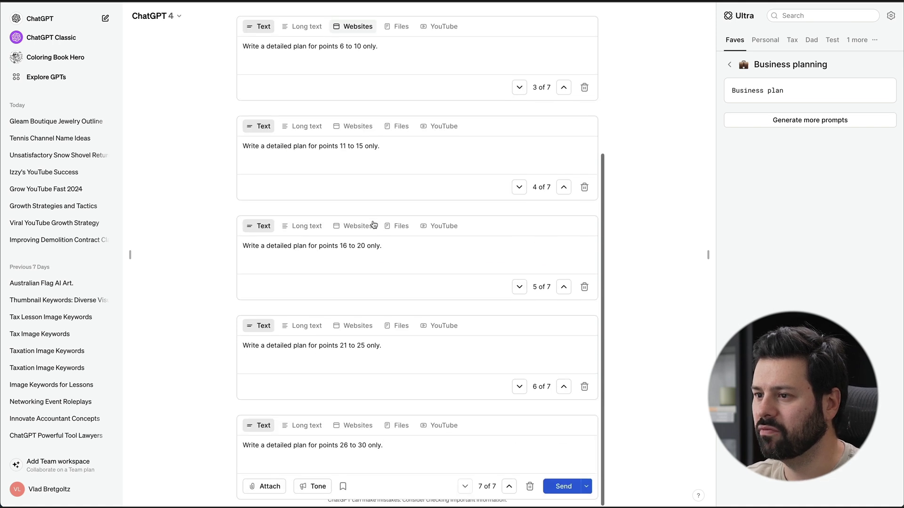
scroll(374, 224, "up", 5)
scroll(336, 60, "down", 3)
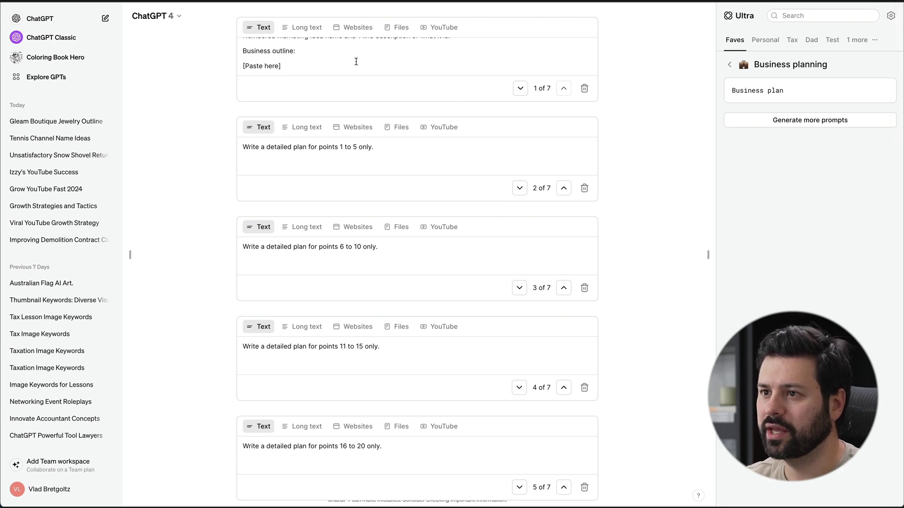
left_click_drag(292, 68, 239, 66)
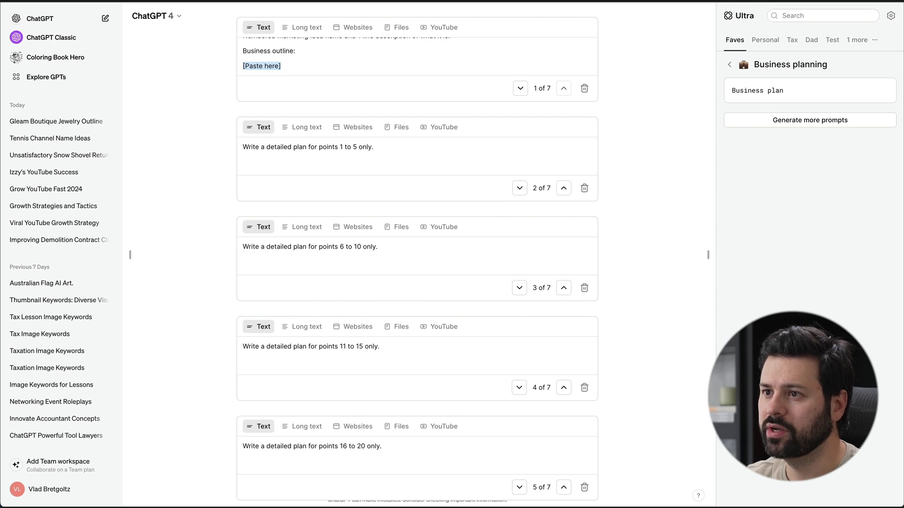
- Paste the Gleam Boutique business outline from TextEdit over the [Paste here] placeholder
left_click(704, 84)
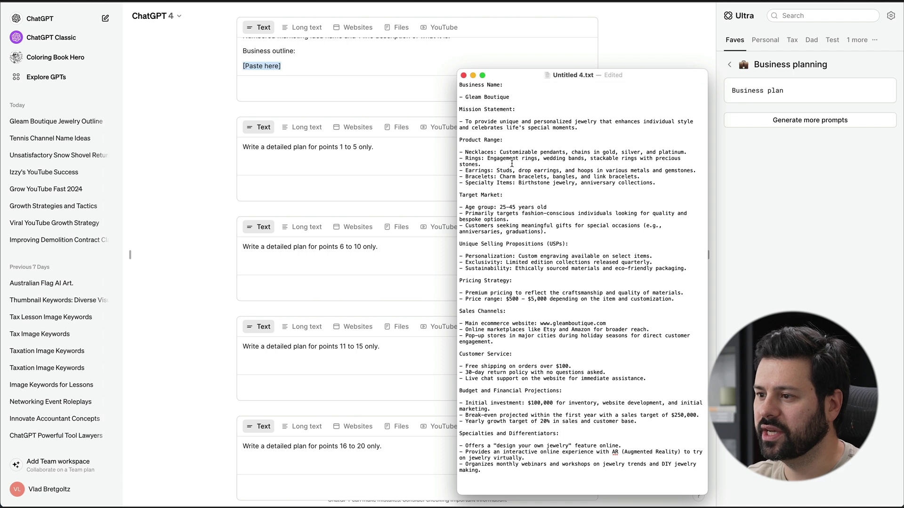
key("super+a")
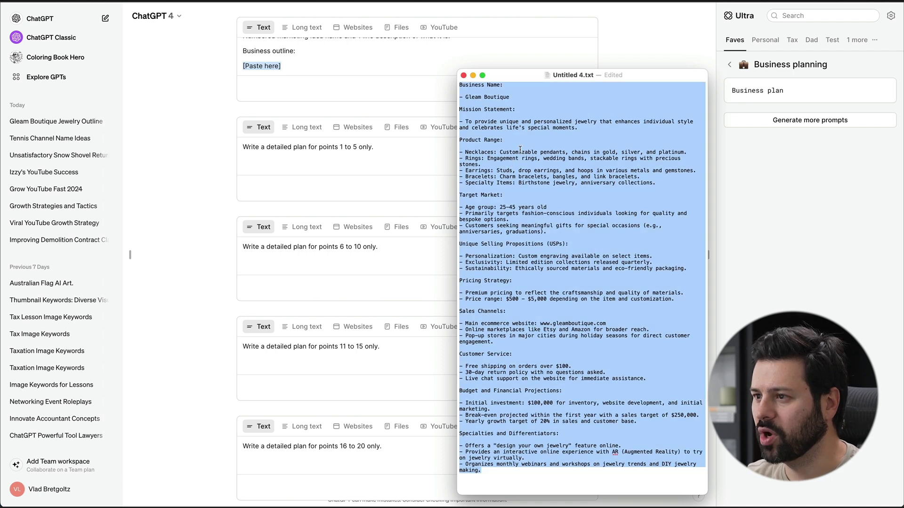
left_click(885, 145)
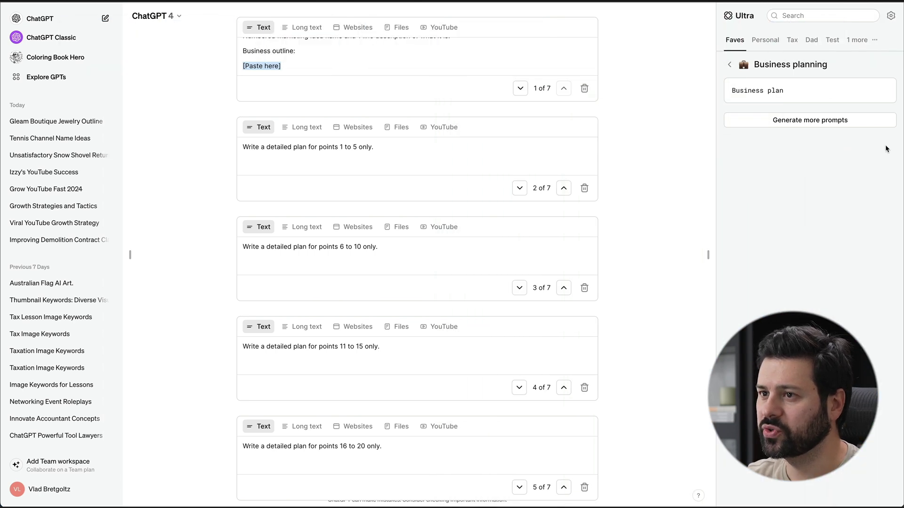
key("super+v")
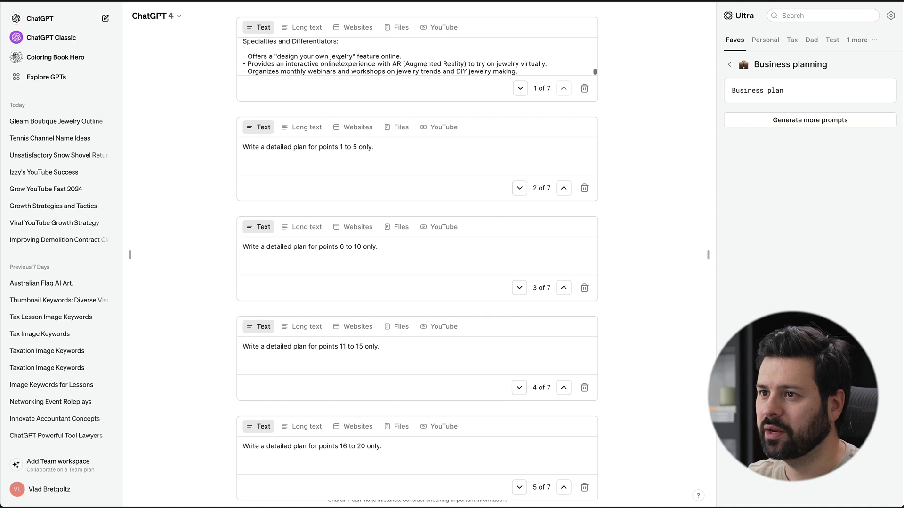
scroll(339, 61, "up", 15)
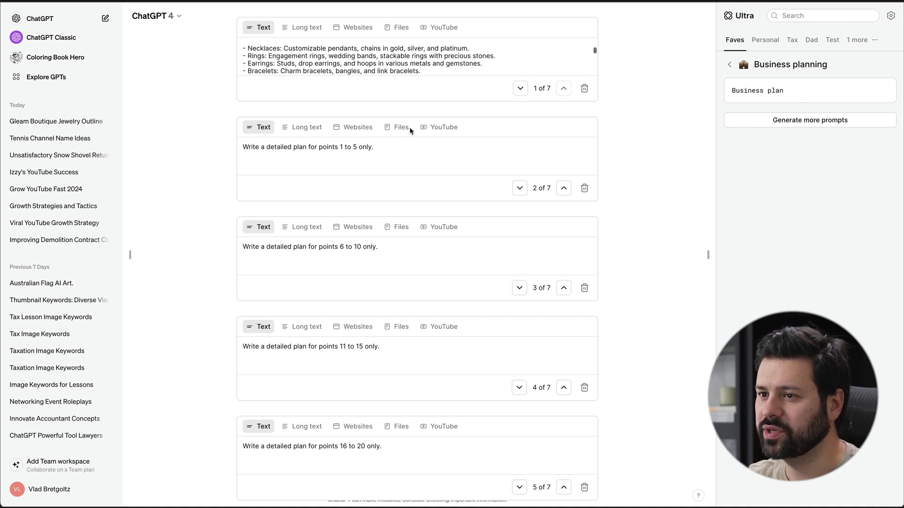
scroll(439, 359, "down", 5)
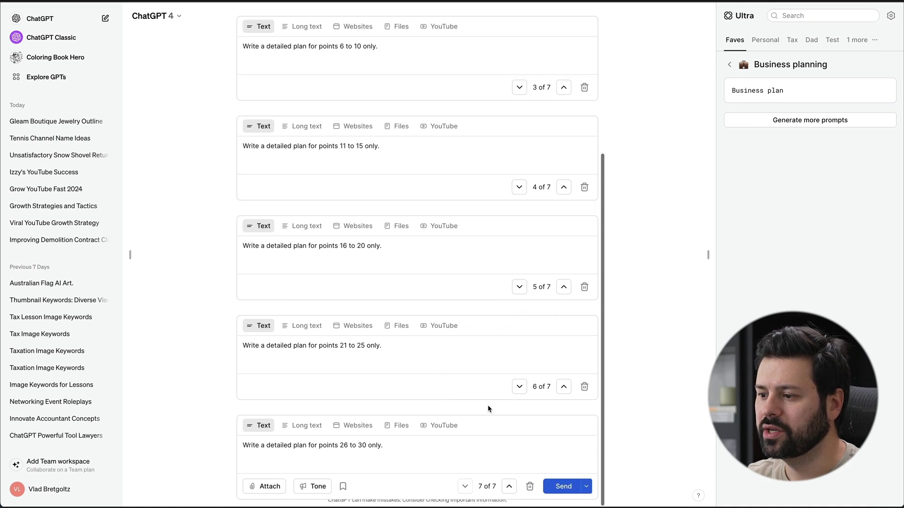
- Send the seven-step chain to generate detailed plans for points 1 through 30
left_click(565, 488)
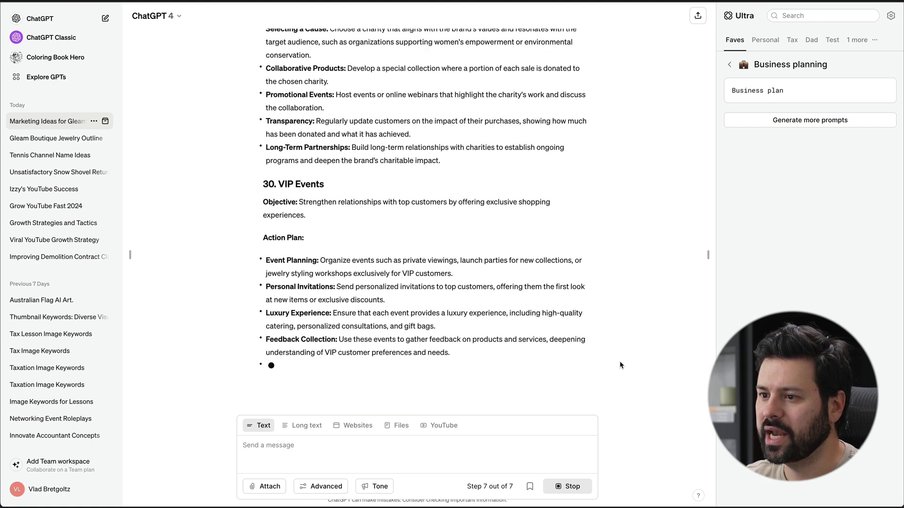
scroll(534, 305, "up", 7)
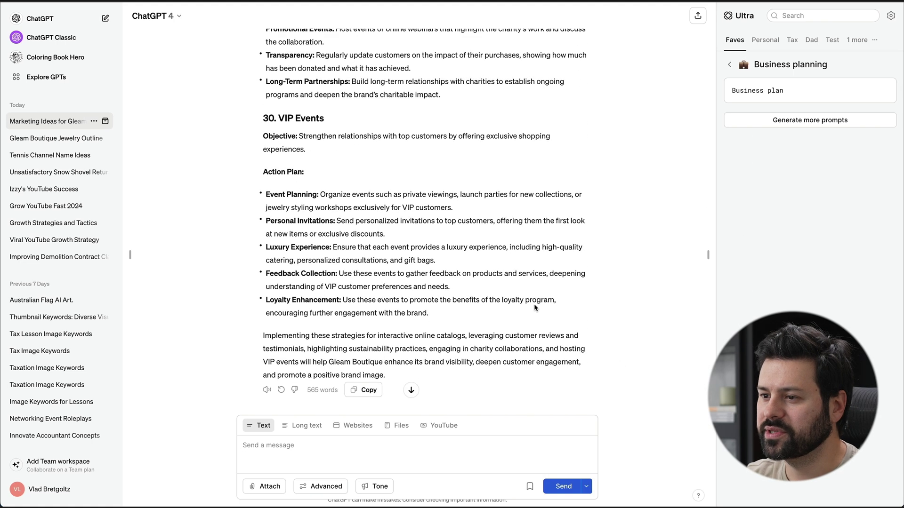
scroll(534, 307, "up", 20)
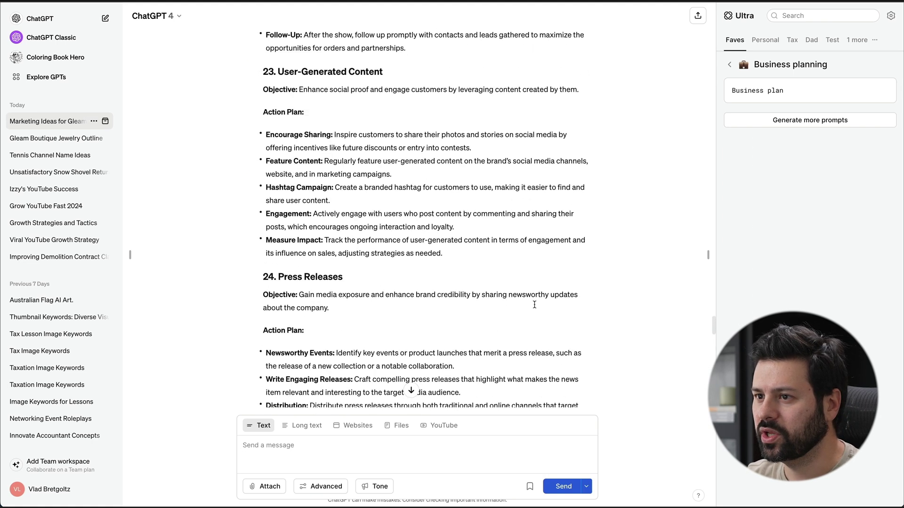
scroll(535, 307, "up", 20)
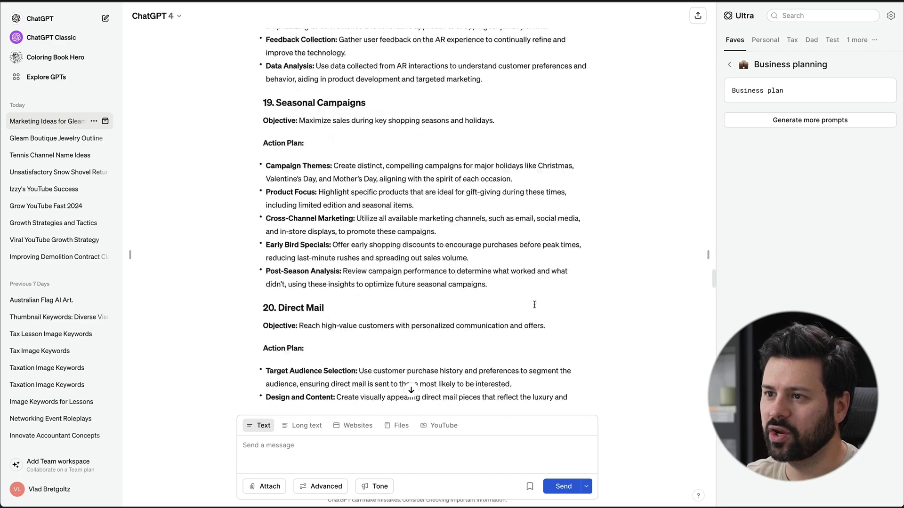
scroll(534, 307, "up", 20)
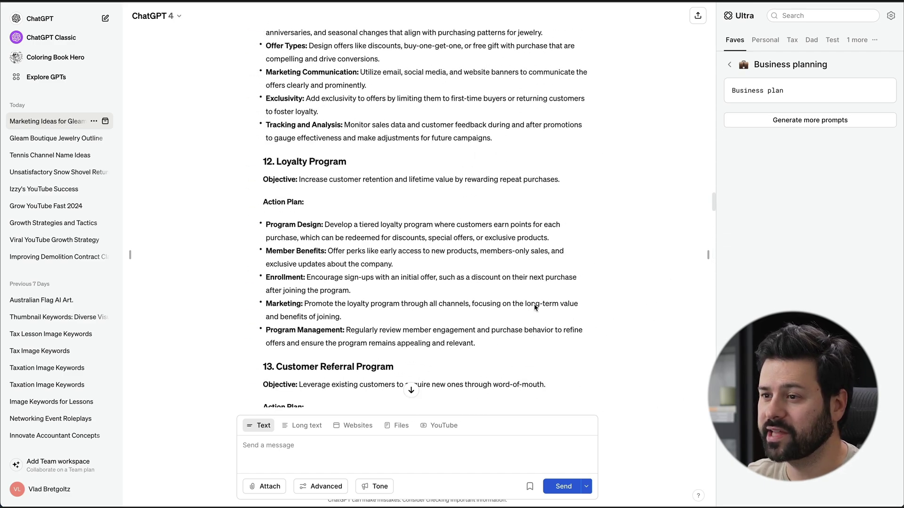
scroll(535, 304, "up", 20)
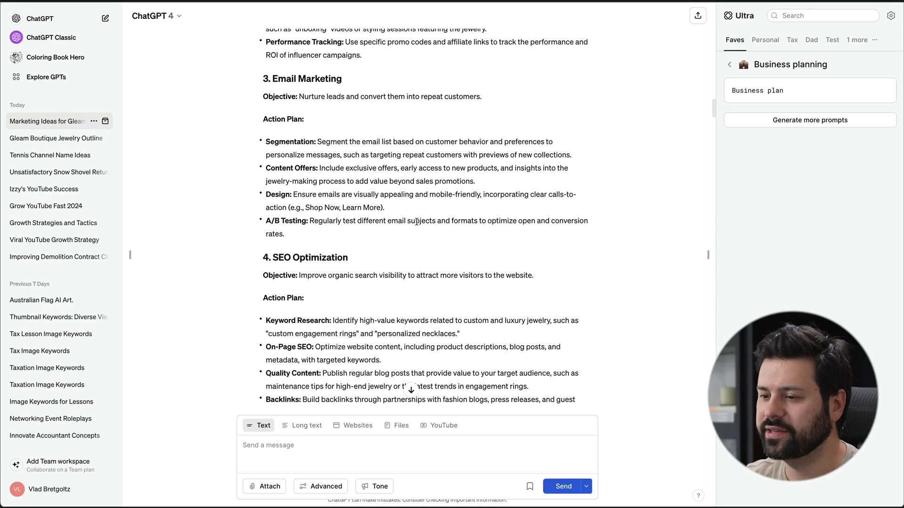
scroll(415, 228, "up", 6)
scroll(415, 228, "up", 15)
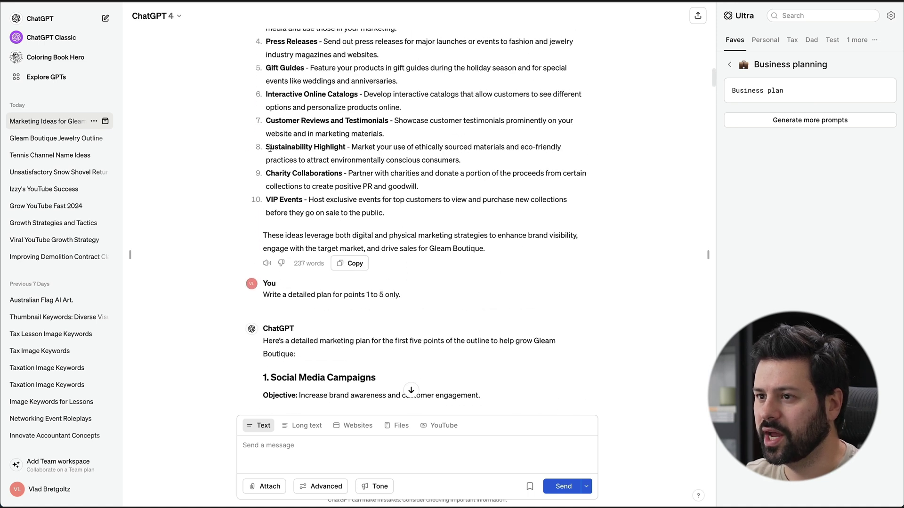
scroll(328, 207, "up", 4)
scroll(415, 212, "down", 20)
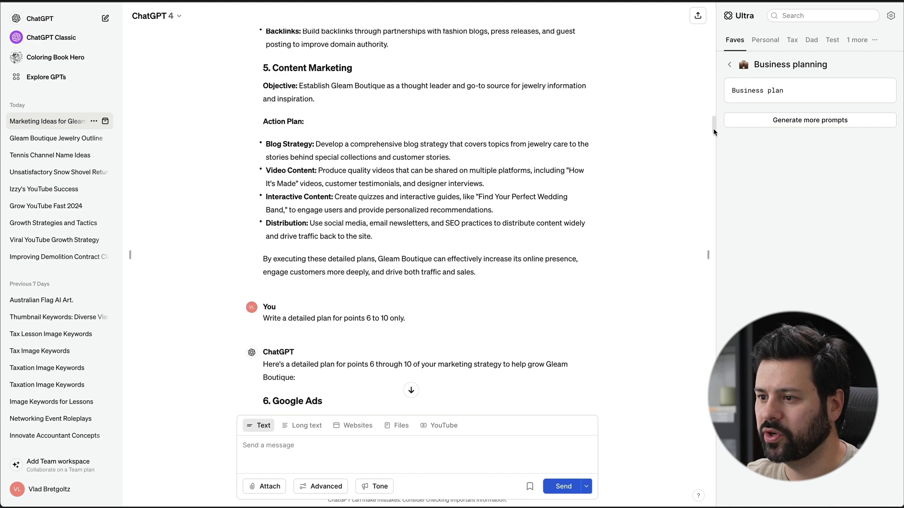
scroll(713, 128, "down", 20)
scroll(484, 198, "up", 7)
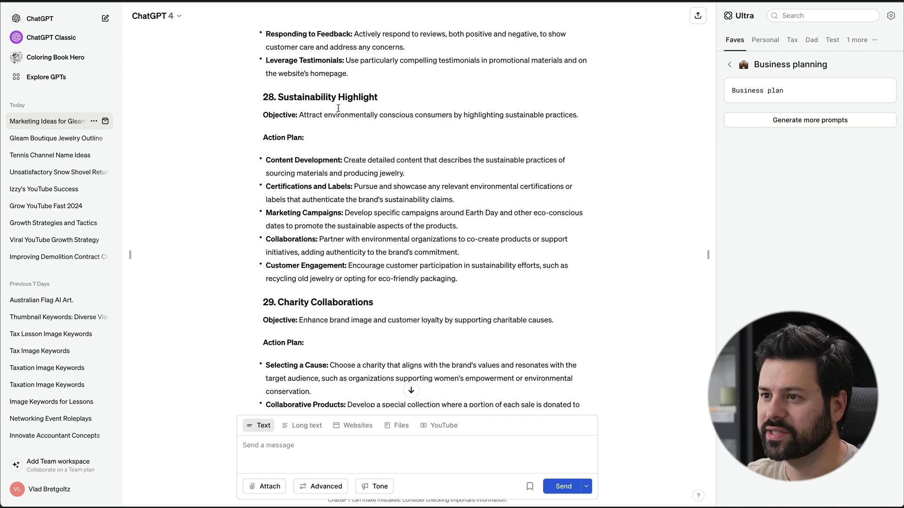
scroll(372, 193, "down", 5)
scroll(319, 197, "down", 4)
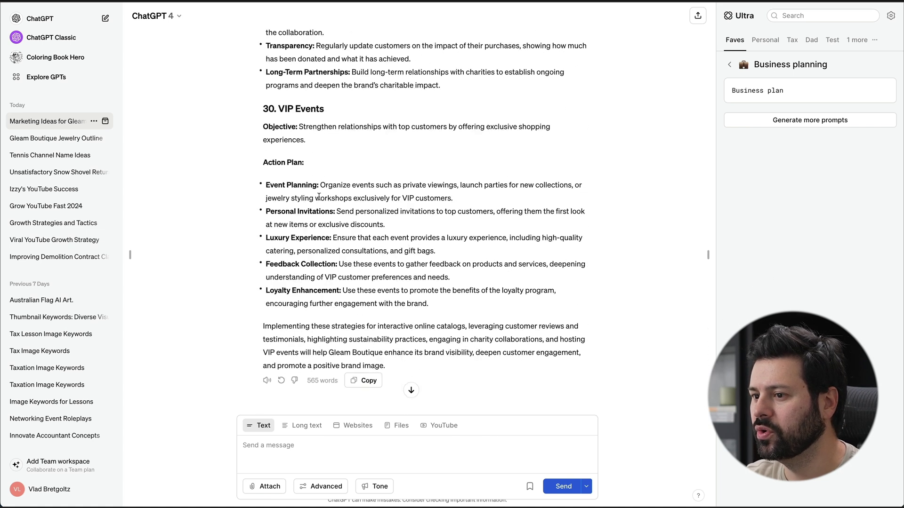
left_click(329, 486)
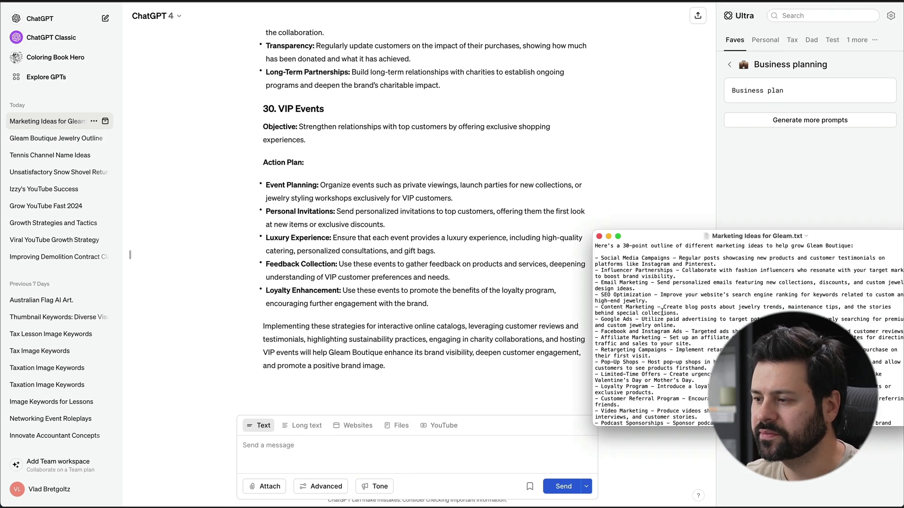
- Centre and enlarge the TextEdit window, scroll through the 30-point plan, then close it
left_click_drag(666, 244, 404, 105)
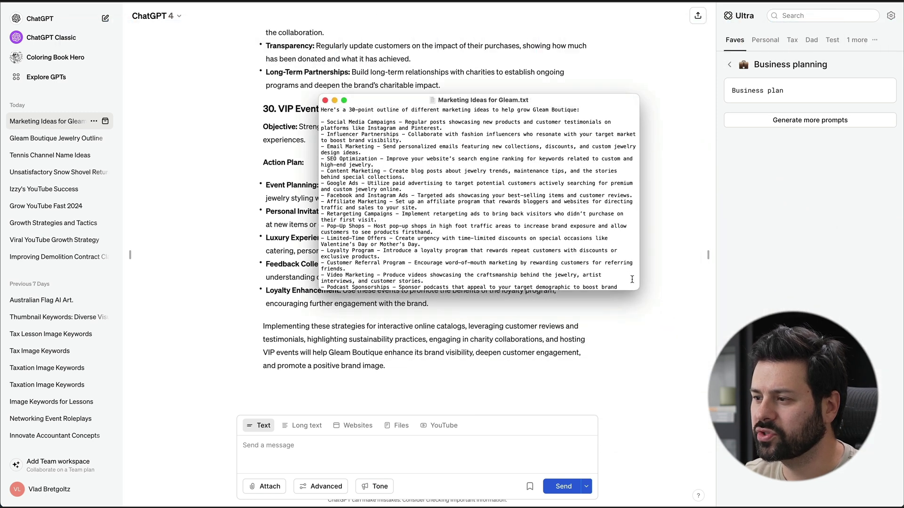
left_click_drag(633, 288, 615, 455)
scroll(502, 345, "down", 10)
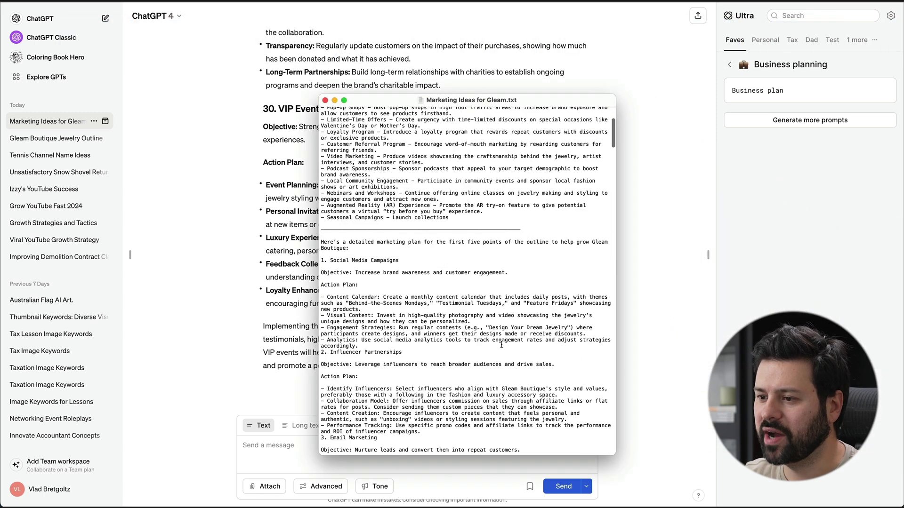
scroll(501, 345, "down", 15)
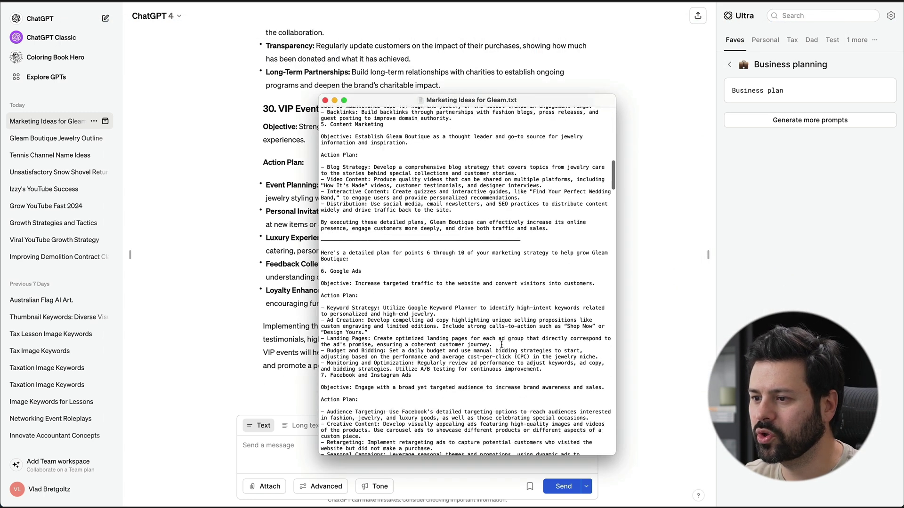
scroll(501, 345, "down", 15)
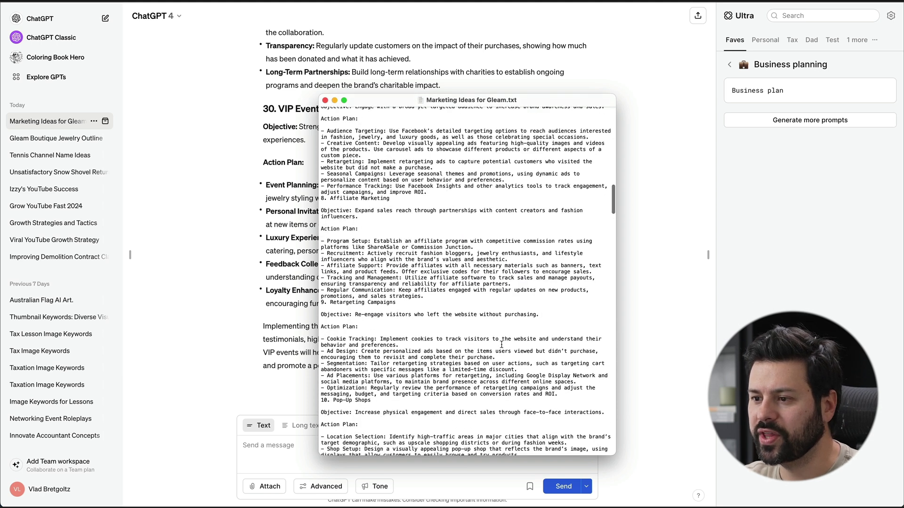
scroll(501, 345, "down", 15)
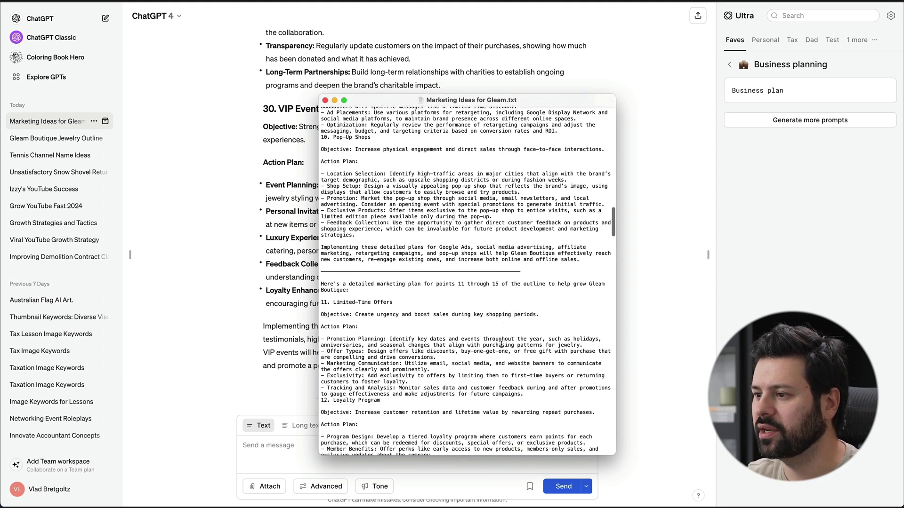
scroll(502, 345, "down", 15)
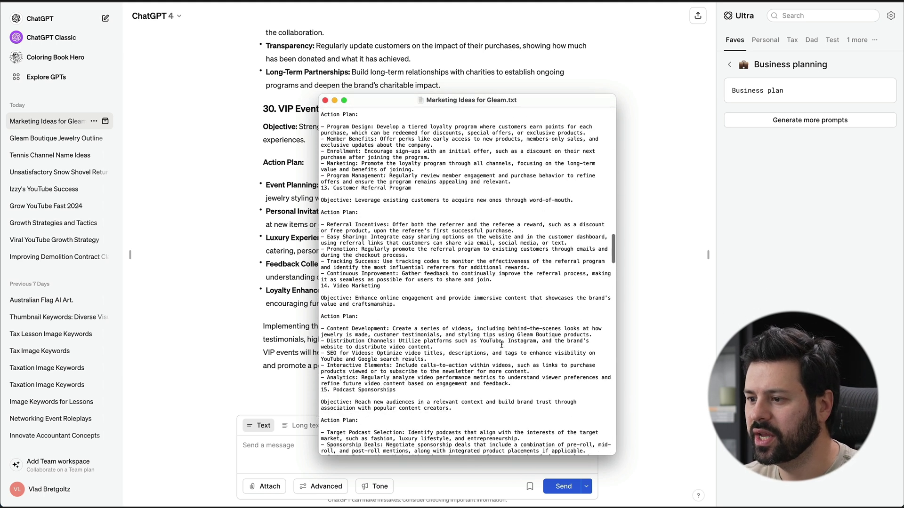
scroll(501, 345, "down", 10)
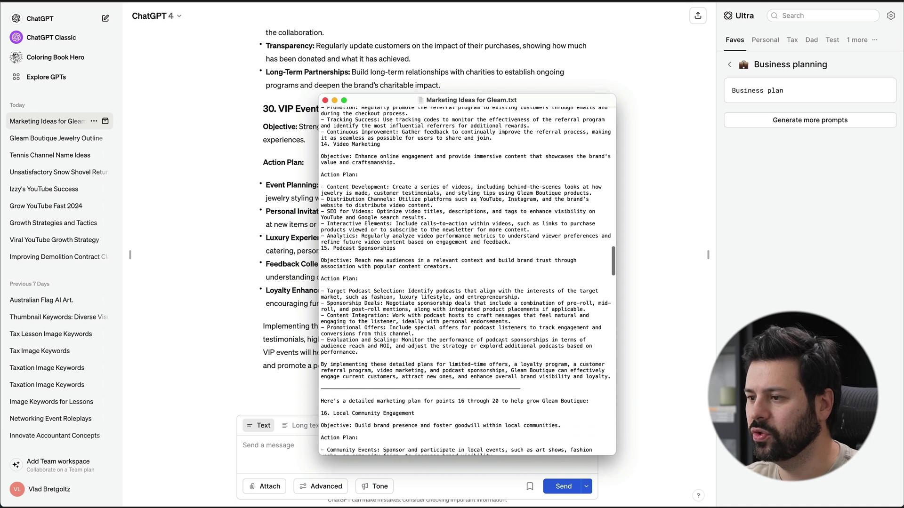
scroll(501, 345, "down", 8)
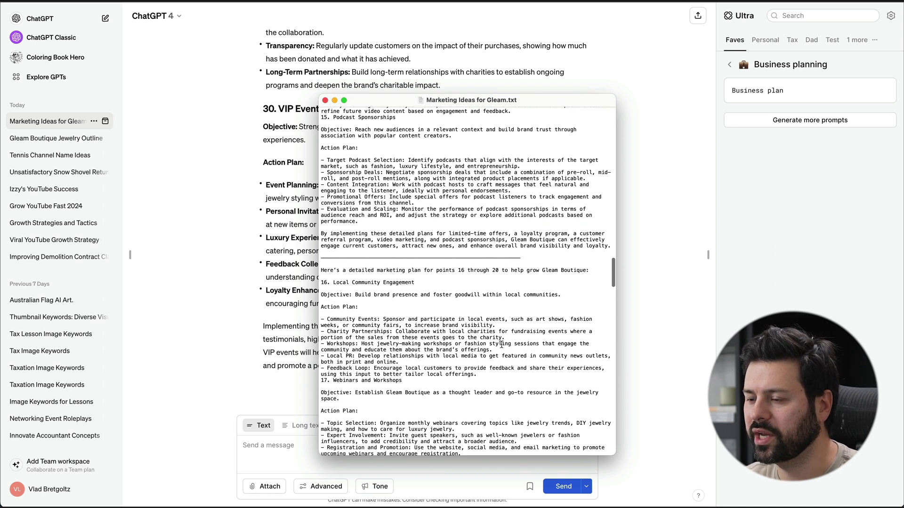
scroll(501, 345, "down", 10)
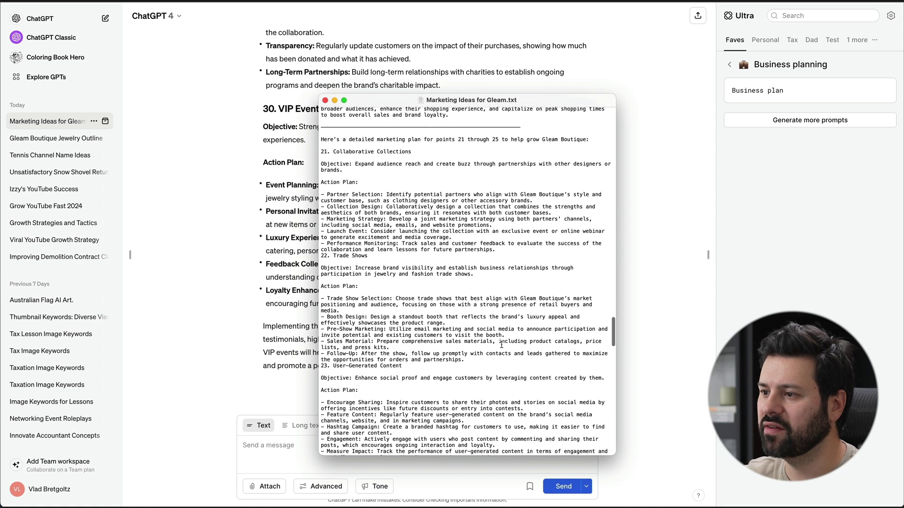
scroll(501, 345, "down", 2)
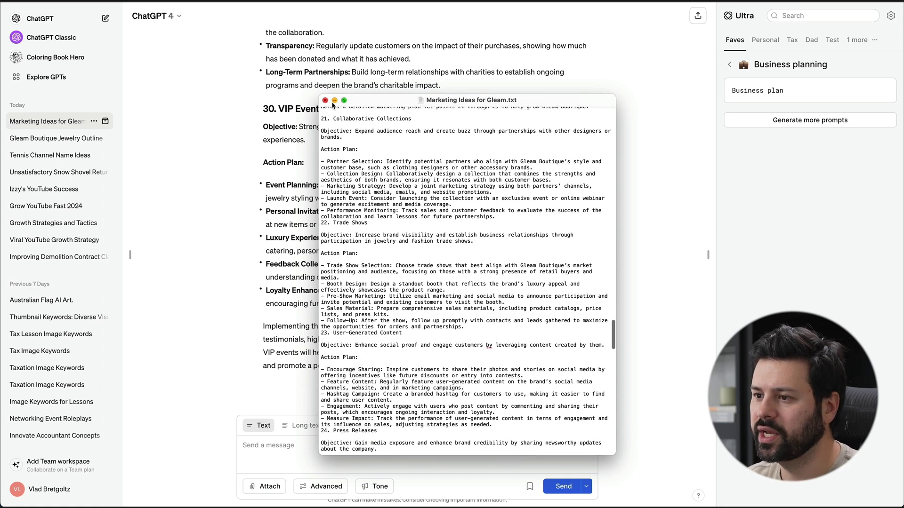
left_click(297, 104)
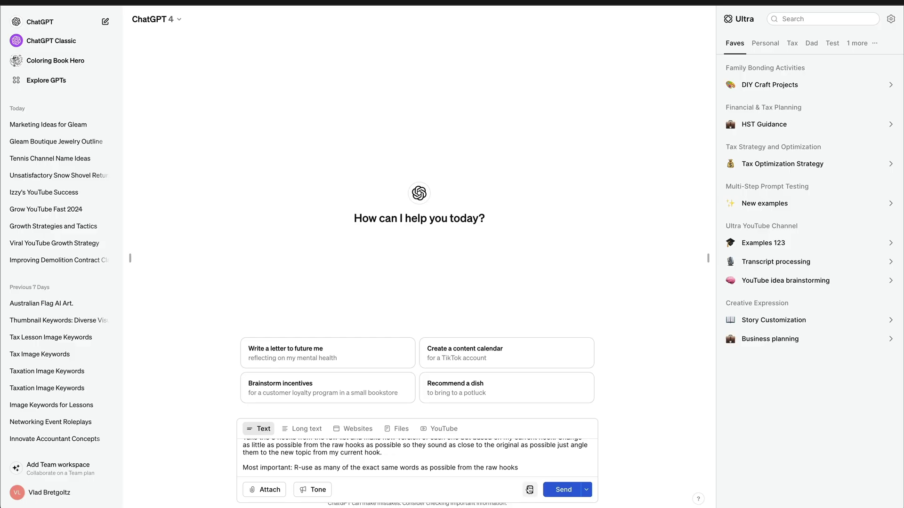
- Bookmark the hook-rewriting prompt and make its suggested name editable
left_click(530, 490)
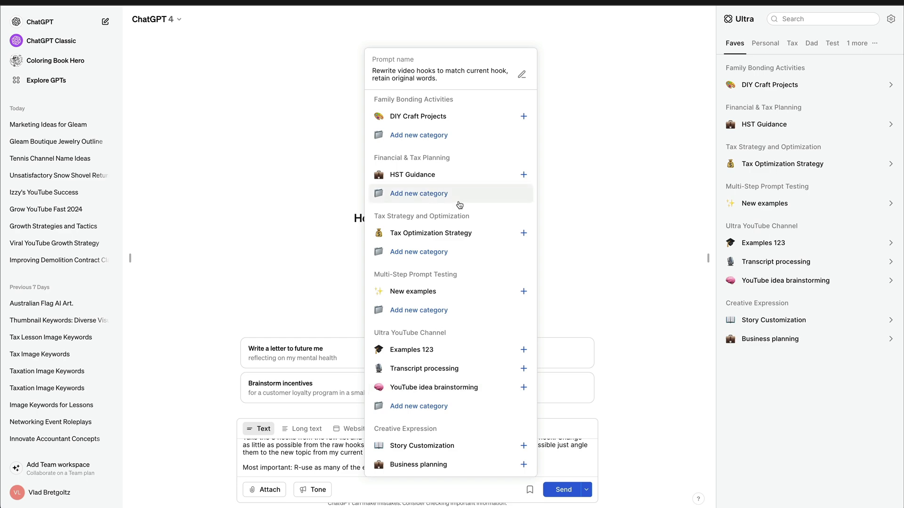
left_click(520, 76)
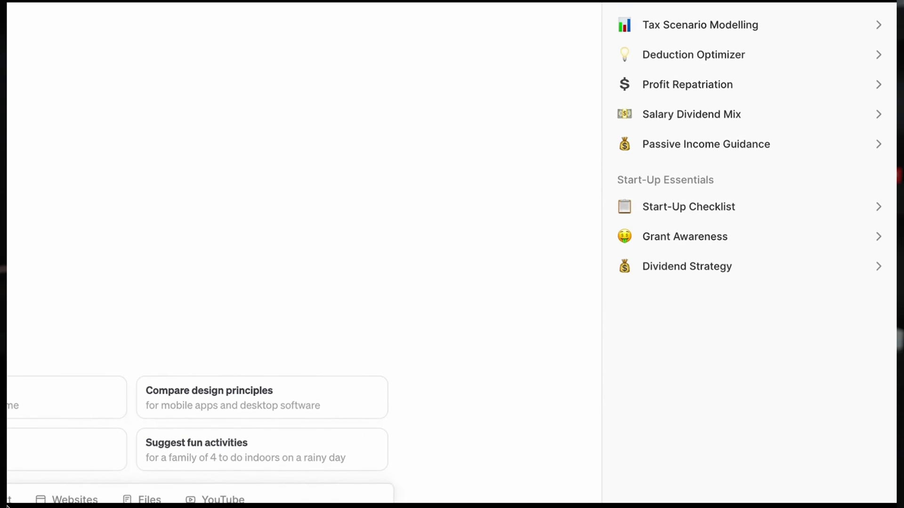
- Select the letter reply's first sentence and open a feedback comment box for it
left_click_drag(216, 84, 555, 97)
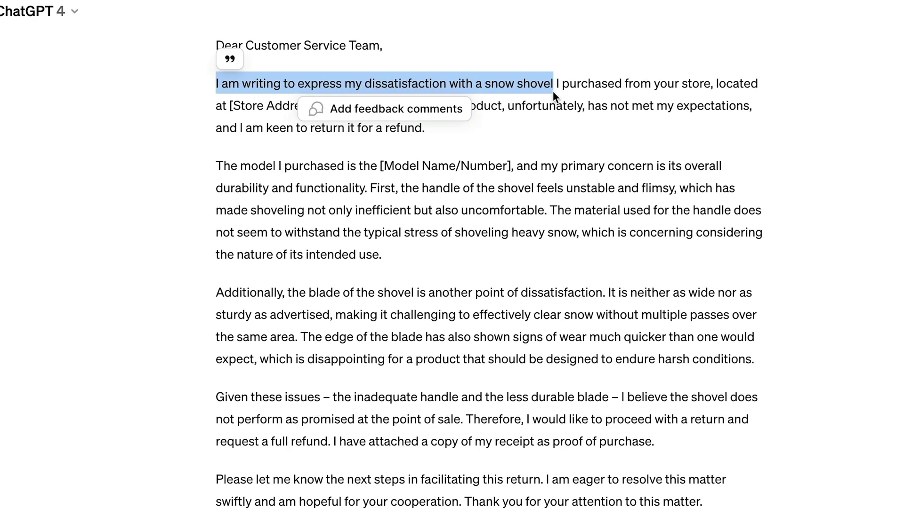
left_click(372, 110)
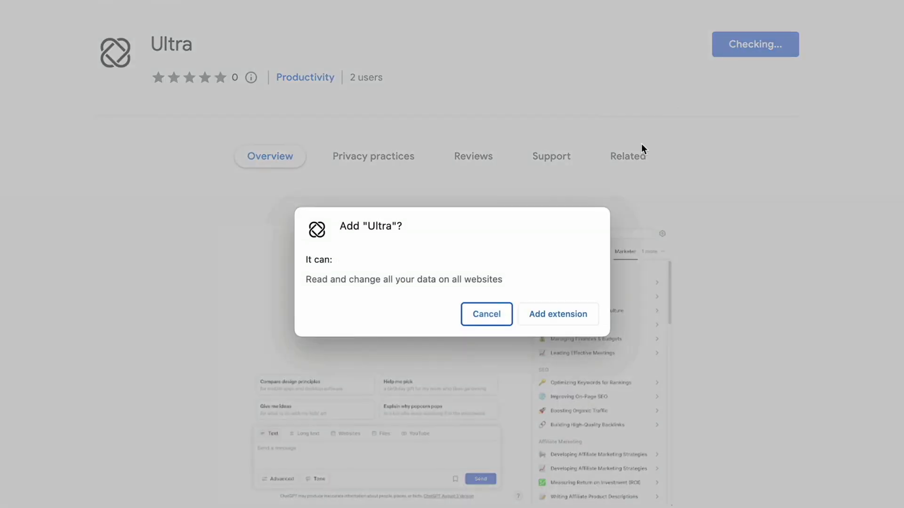
- Confirm adding Ultra to Chrome, then start the prompt asking for new versions of the 8 hooks
left_click(553, 314)
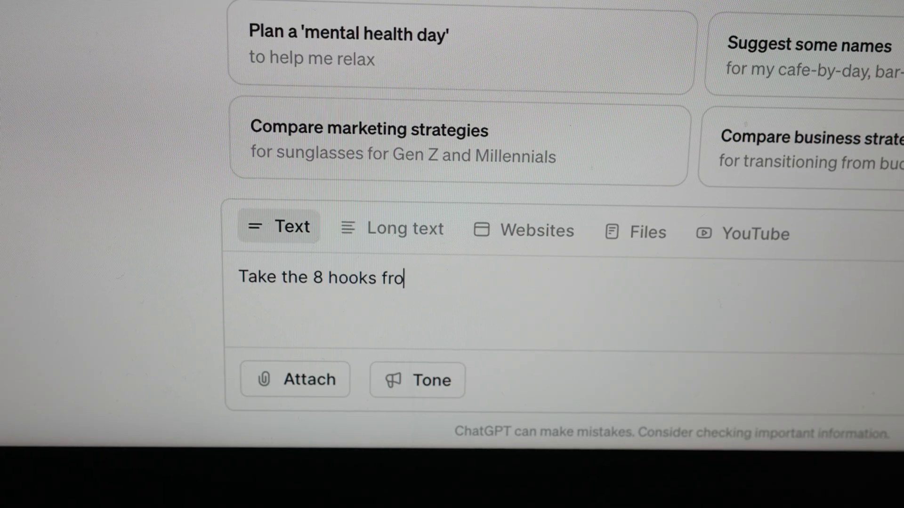
type("m the law list and ")
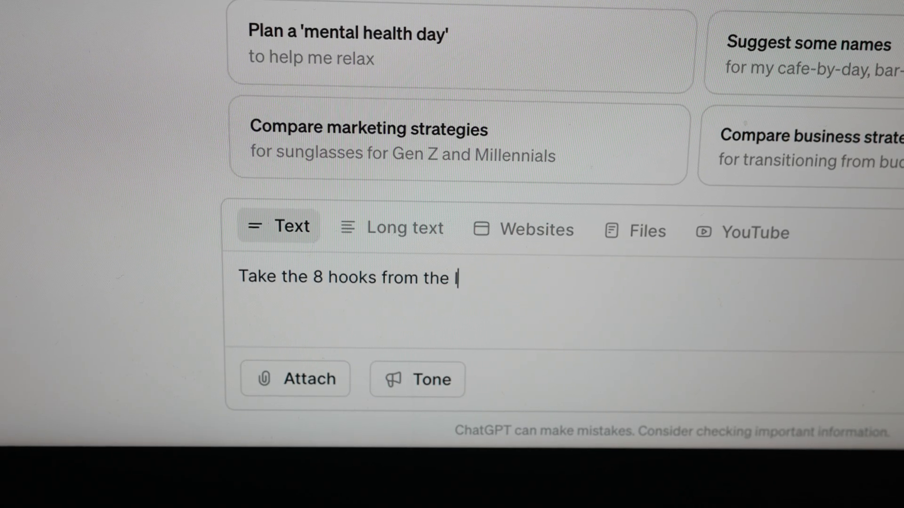
type("make a new version of ea")
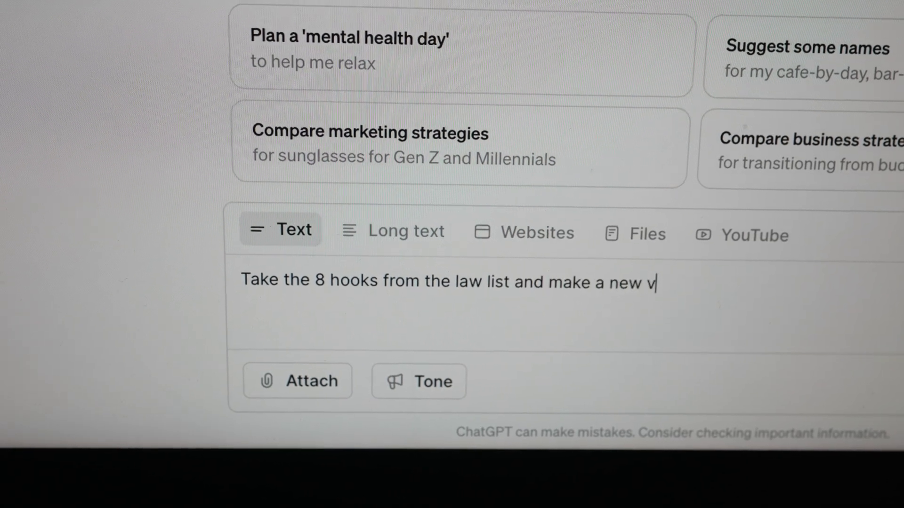